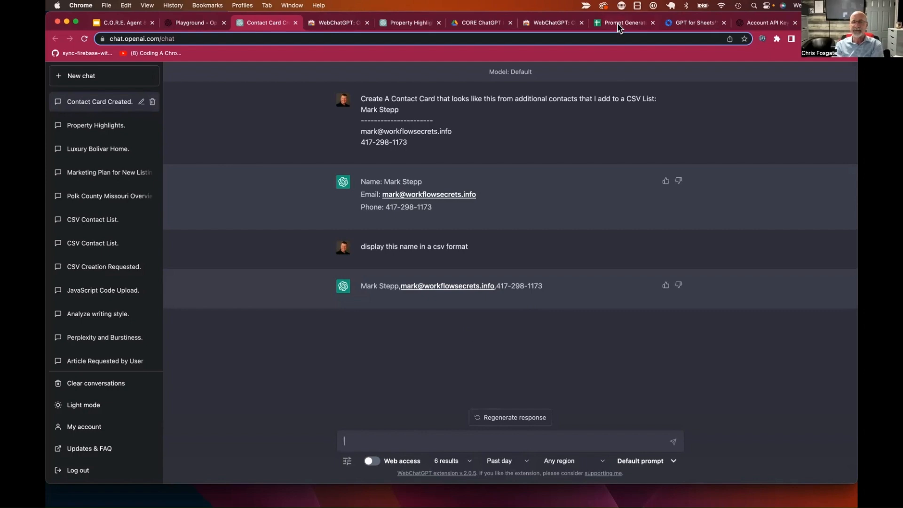
Step: Go from the ChatGPT contact-card chat to the Prompt Generator spreadsheet tab
left_click(617, 24)
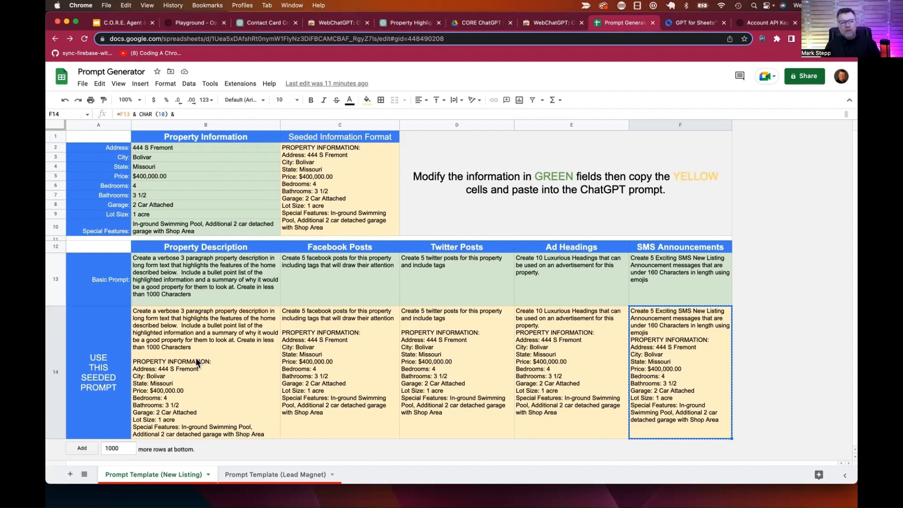
Step: Insert one empty row below the seeded prompt row 14
left_click(128, 365)
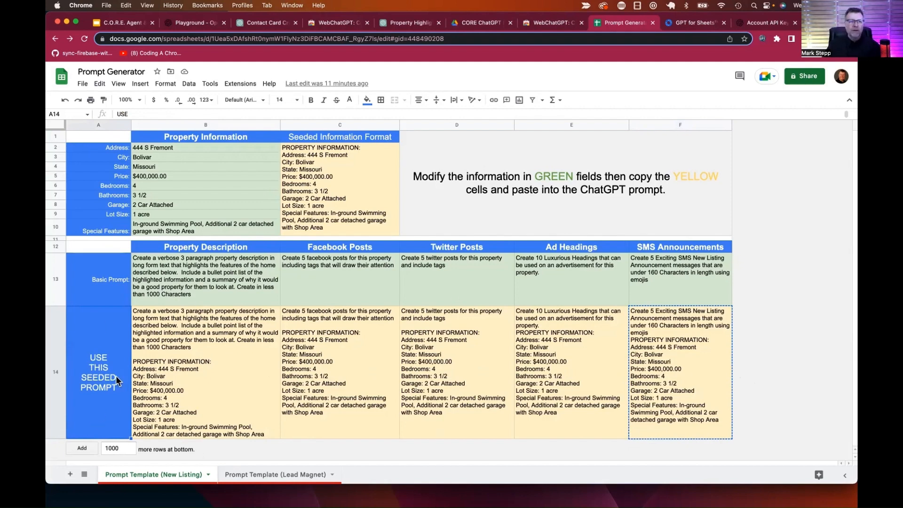
left_click(55, 375)
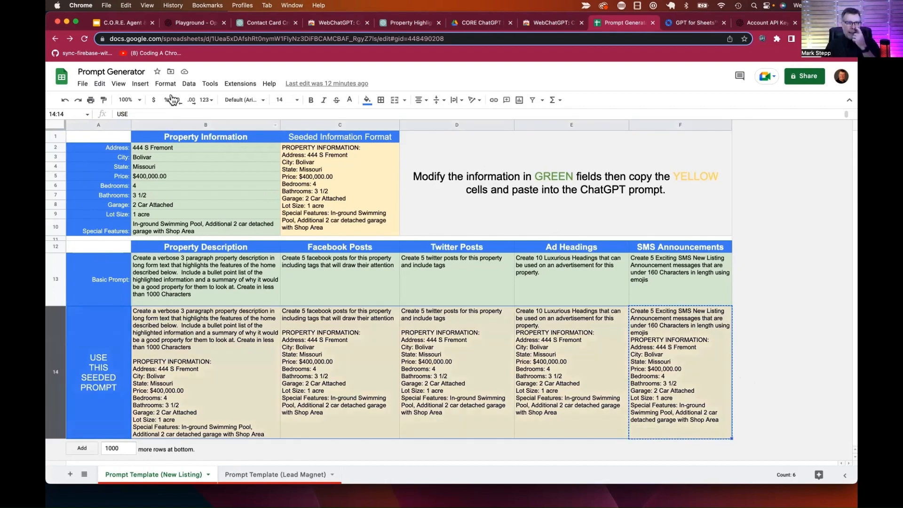
left_click(138, 87)
mouse_move(250, 115)
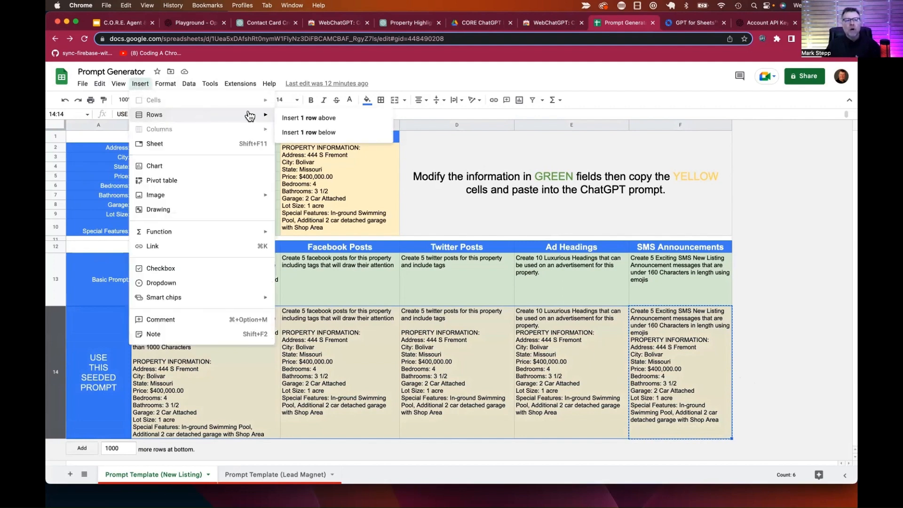
left_click(312, 136)
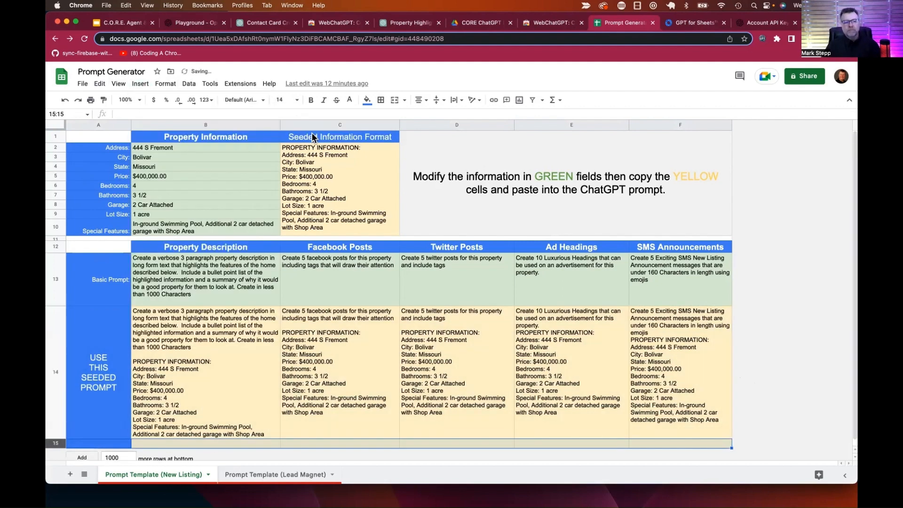
Step: Make the new row 15 much taller and select cell B15
left_click(109, 445)
scroll(155, 431, "down", 1)
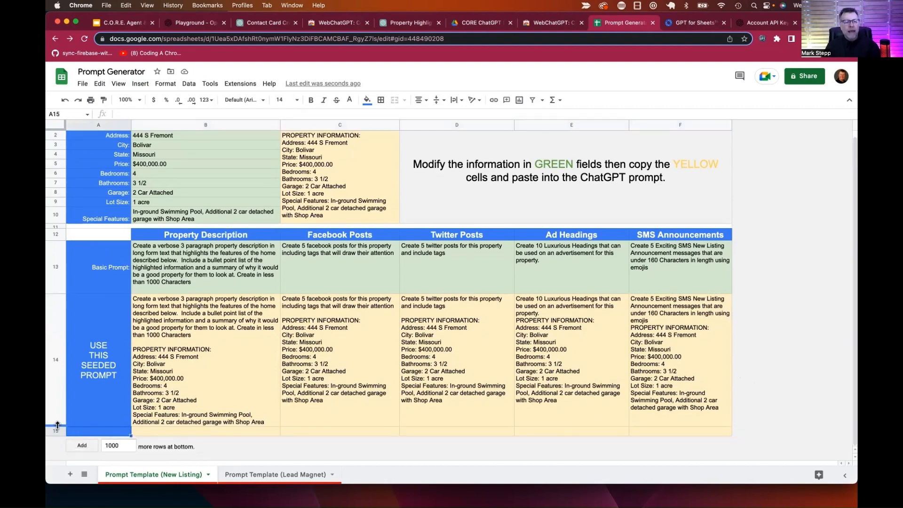
left_click_drag(57, 424, 57, 460)
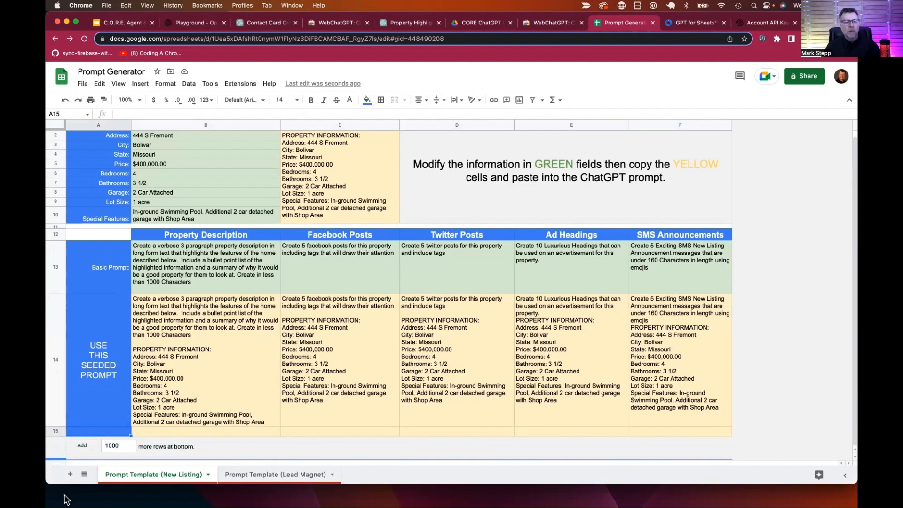
scroll(90, 381, "down", 3)
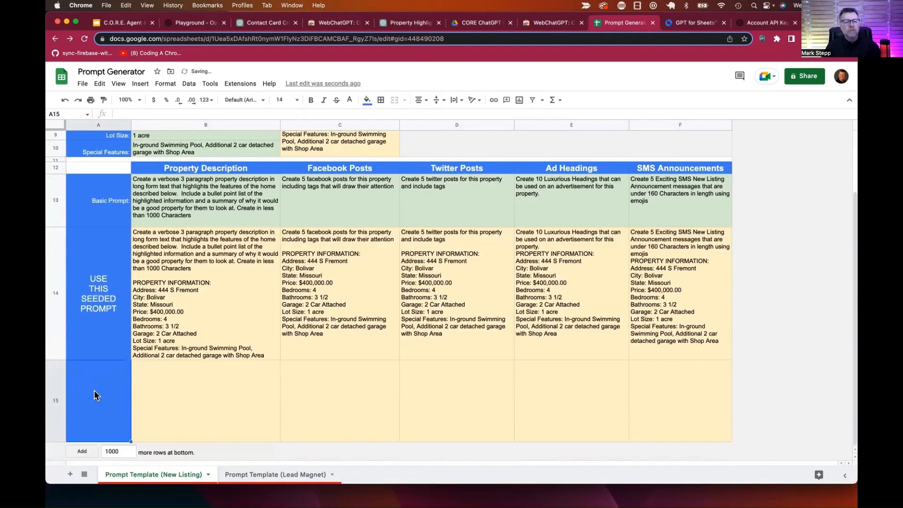
left_click(174, 383)
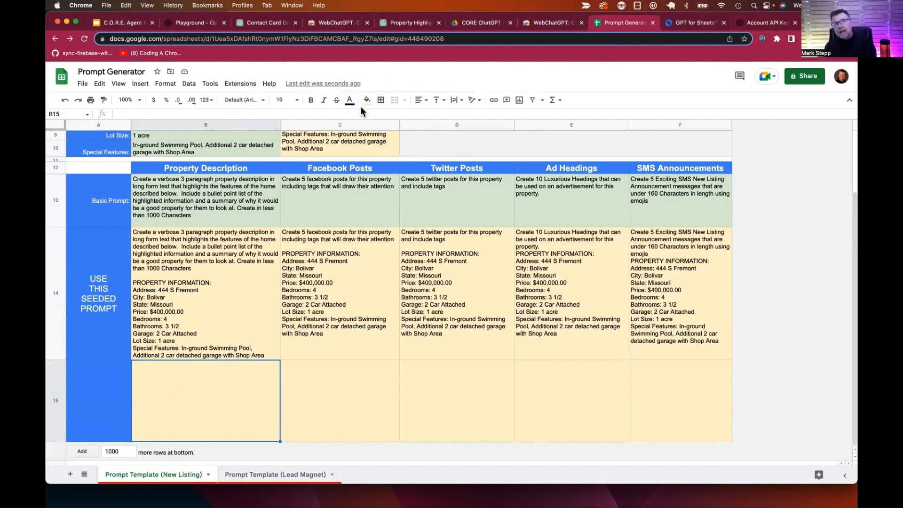
left_click(240, 86)
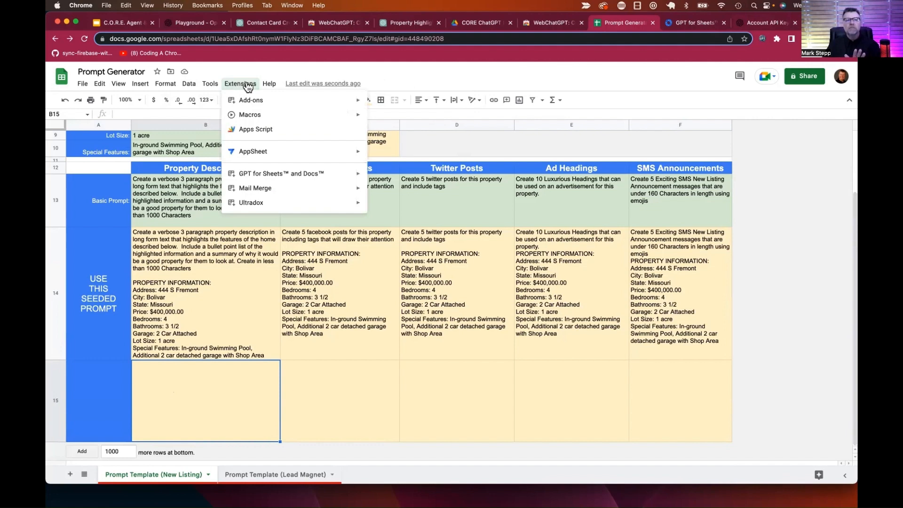
mouse_move(273, 105)
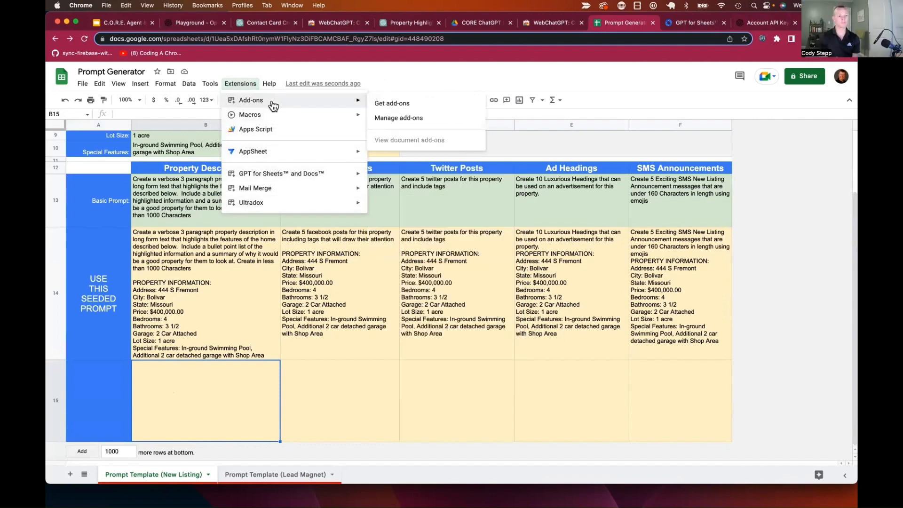
left_click(401, 105)
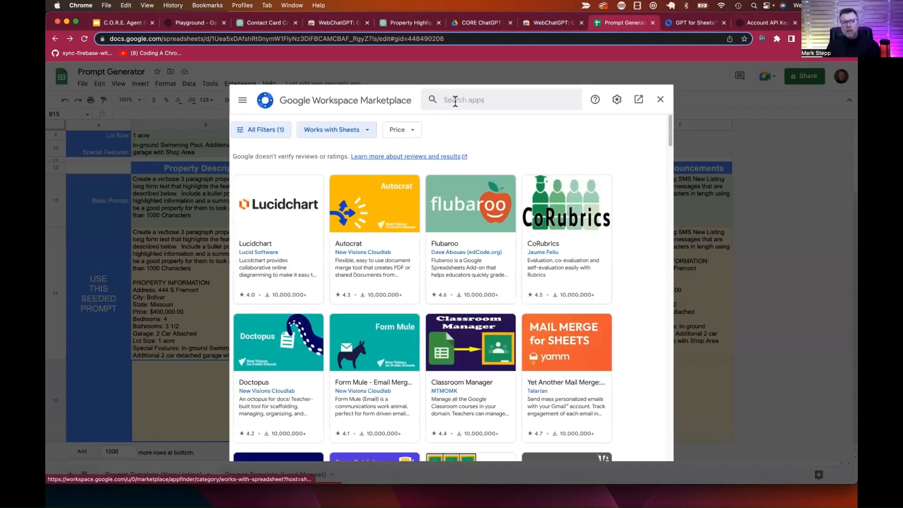
left_click(455, 101)
type("gpt")
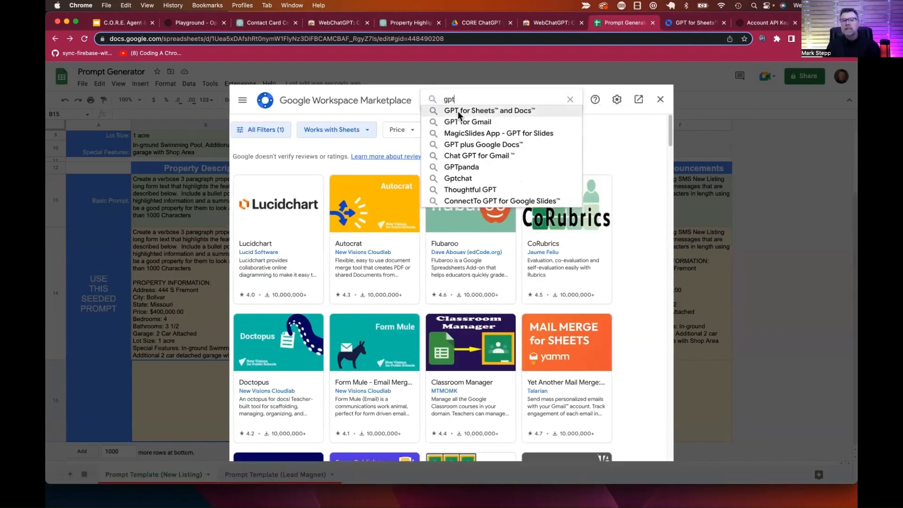
left_click(517, 113)
left_click(297, 225)
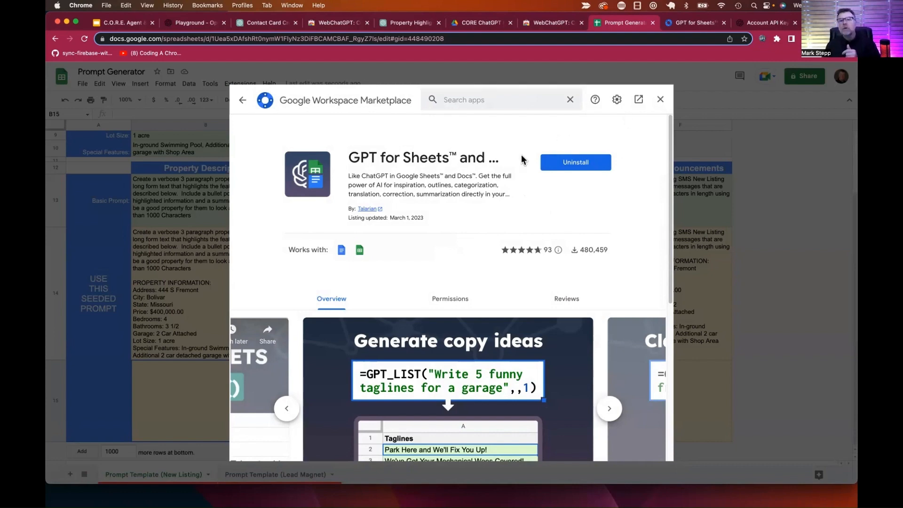
left_click(660, 99)
left_click(240, 83)
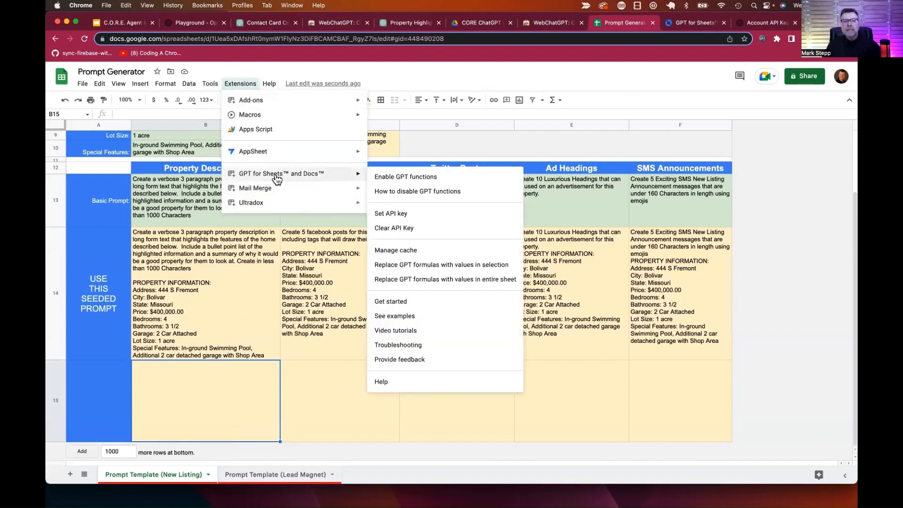
mouse_move(254, 178)
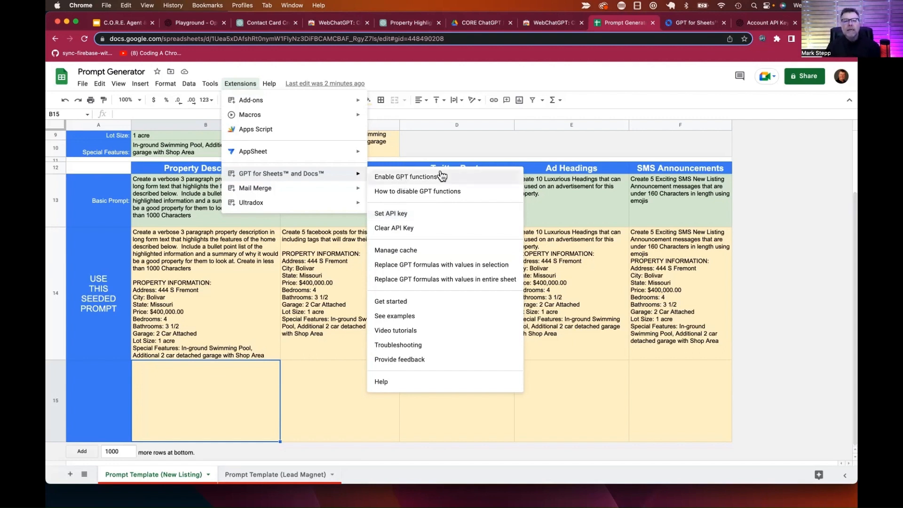
left_click(568, 146)
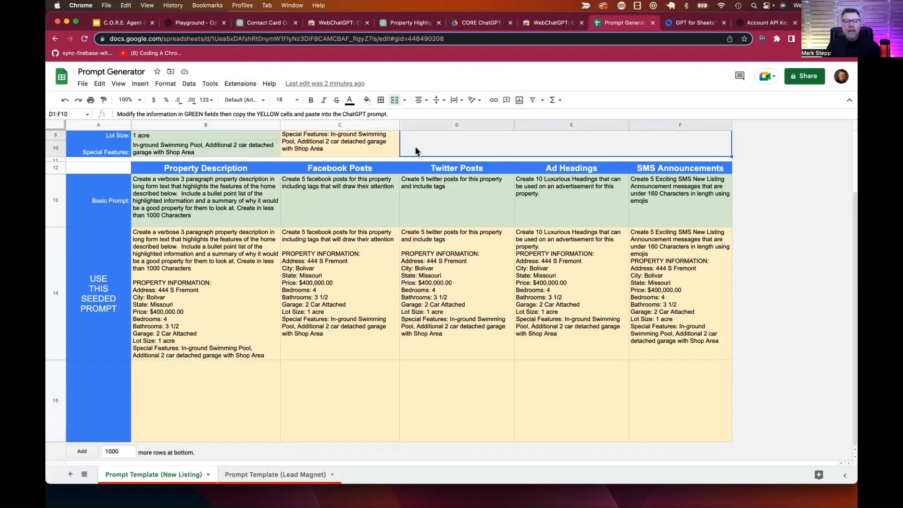
left_click(198, 389)
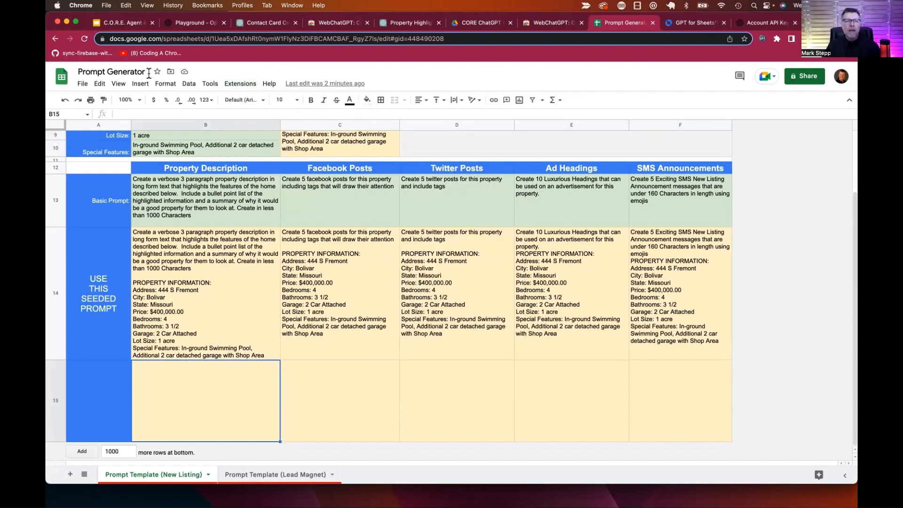
Step: Reload the sheet, start a =GPT( formula in B15, then switch to the OpenAI Playground
left_click(85, 38)
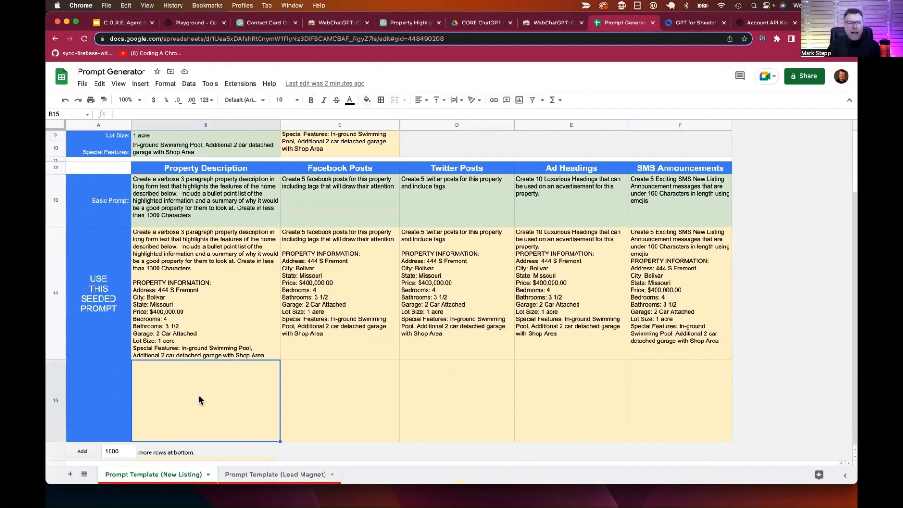
type("=")
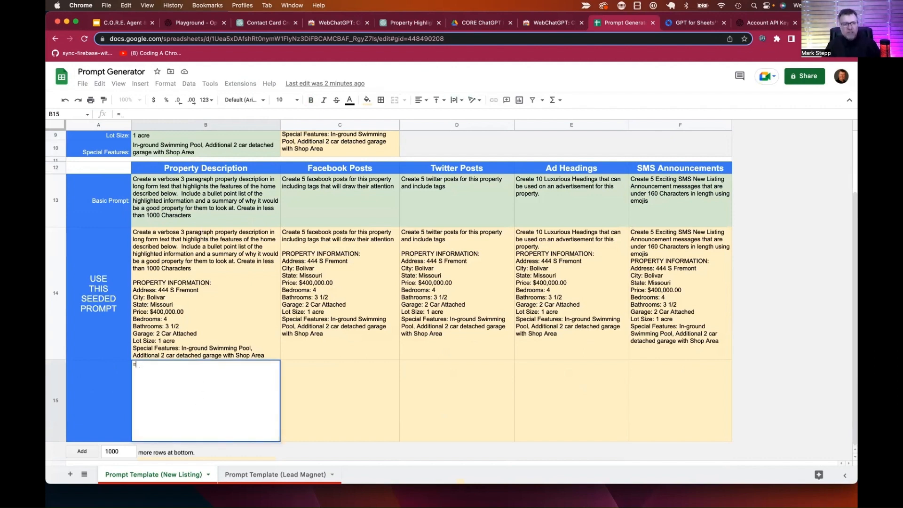
type("gpt")
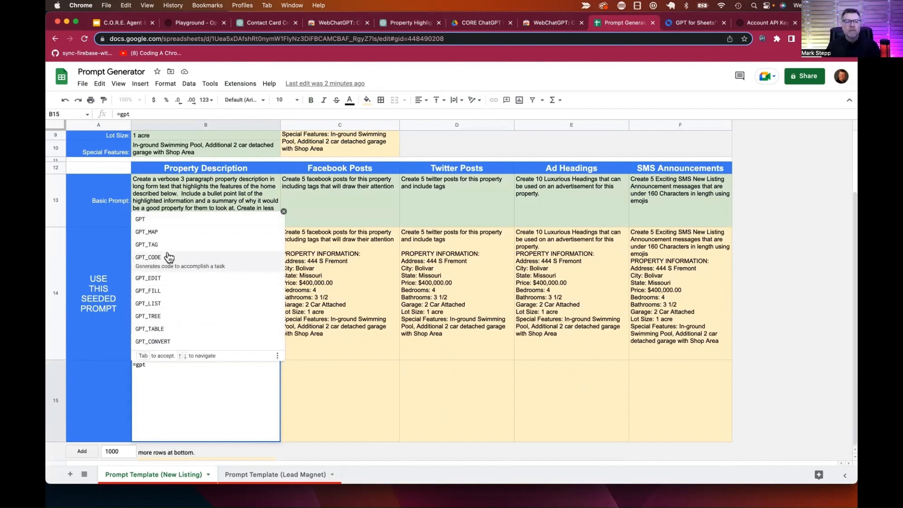
left_click(159, 222)
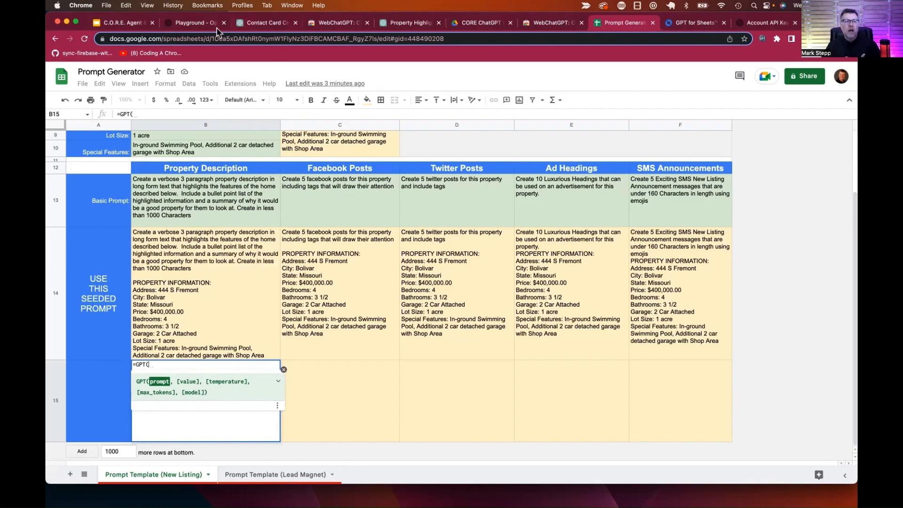
left_click(197, 24)
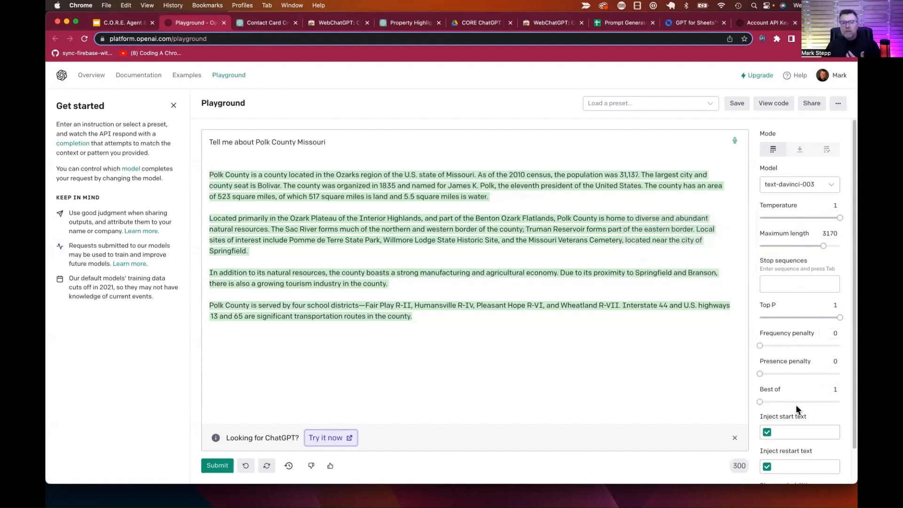
Step: Return from the Playground's Polk County completion to the Prompt Generator spreadsheet
left_click(616, 24)
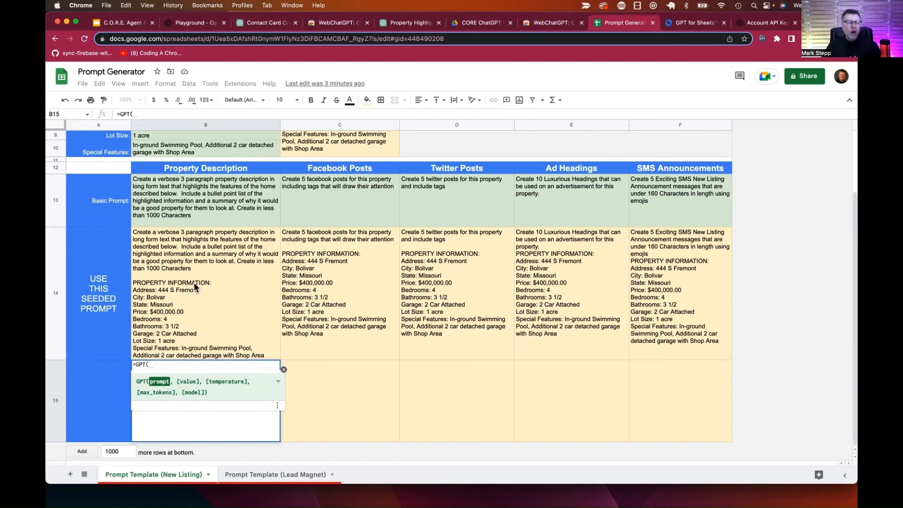
left_click(220, 302)
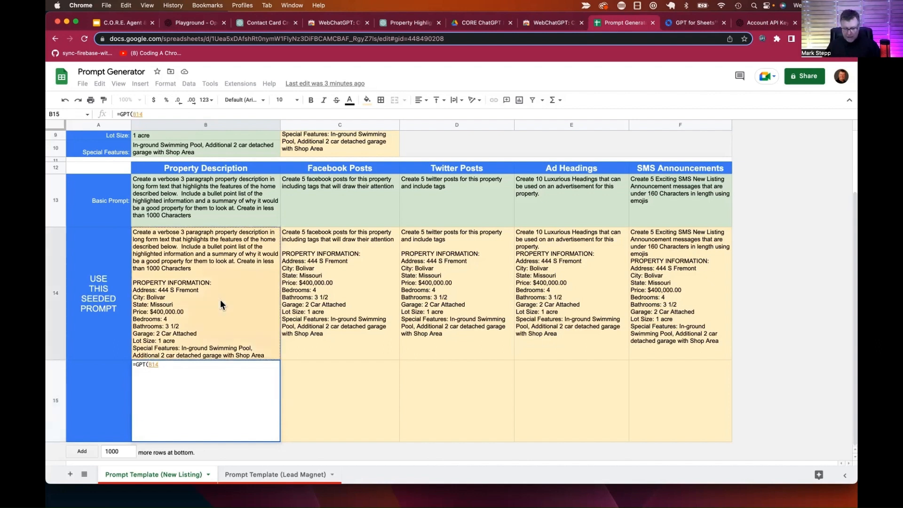
type(",")
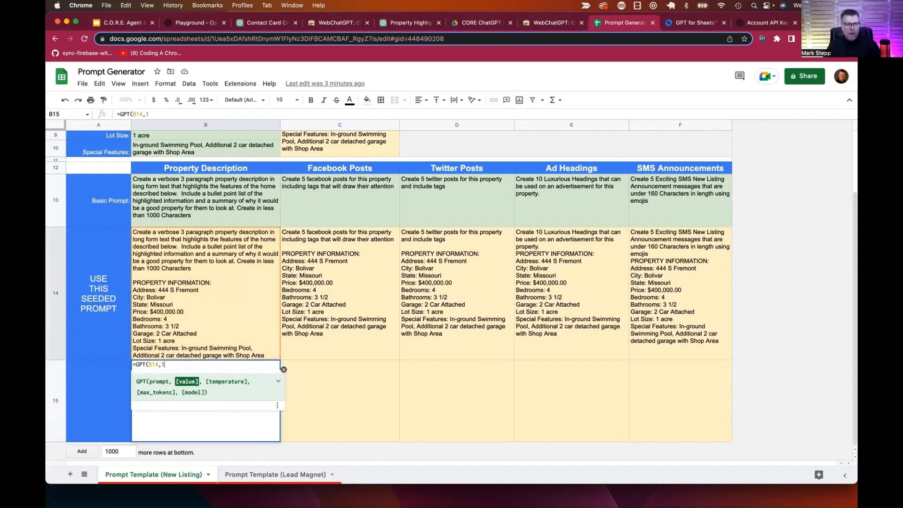
type("1,")
key("BackSpace")
key("BackSpace")
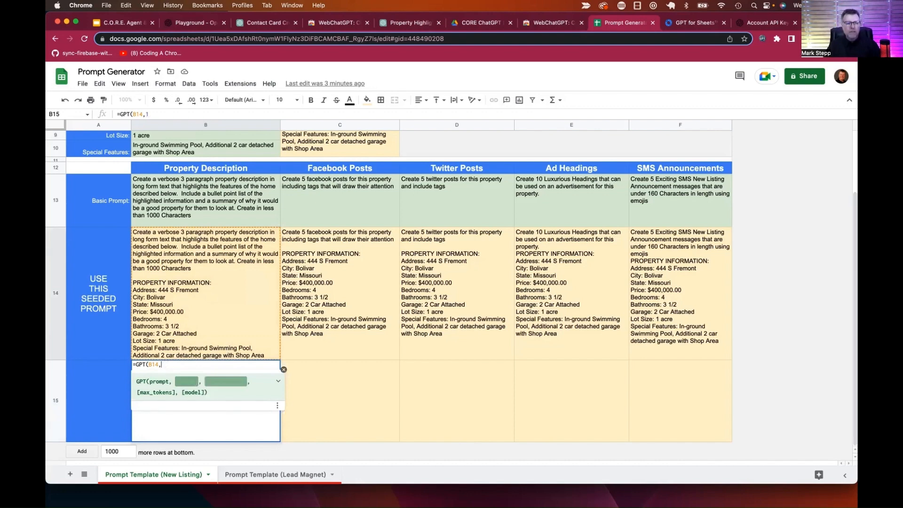
type(",,")
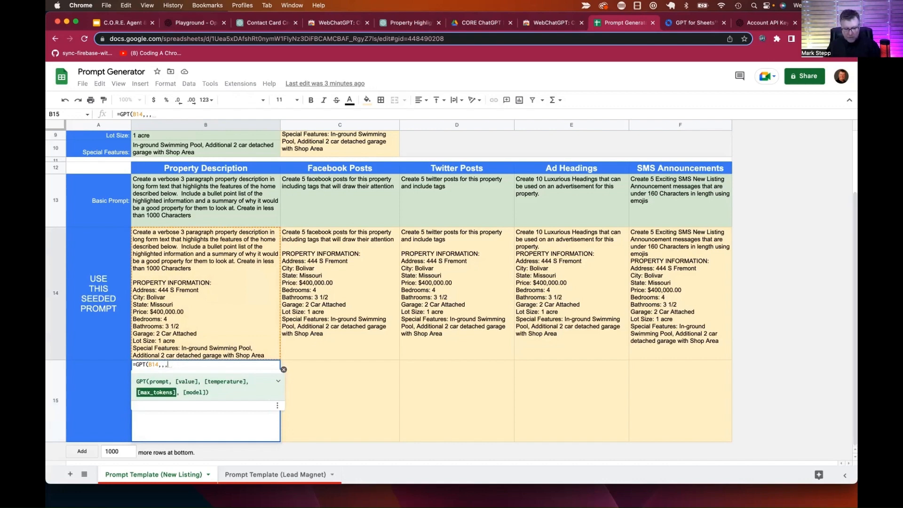
type("2000")
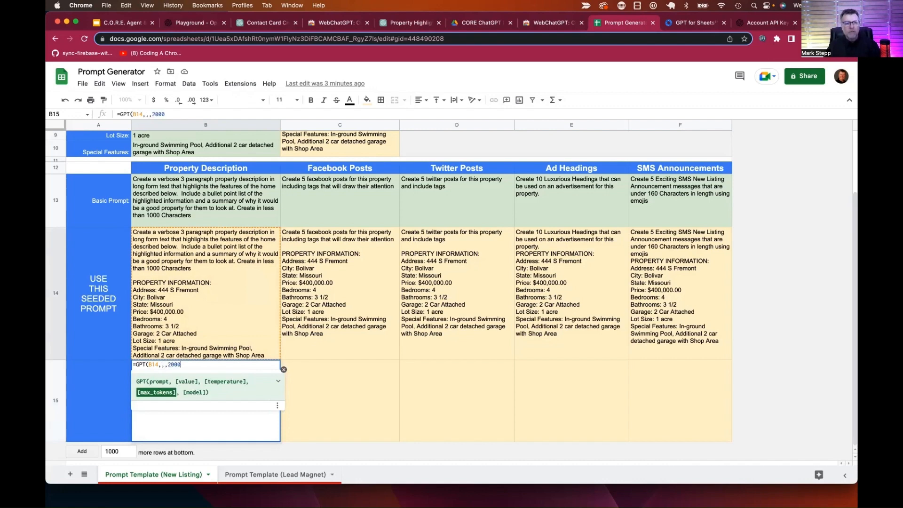
type(")")
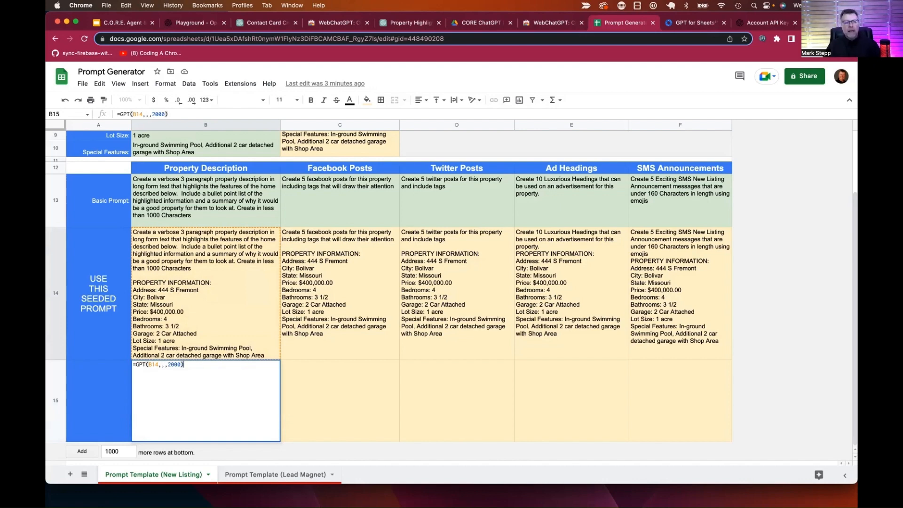
key("Return")
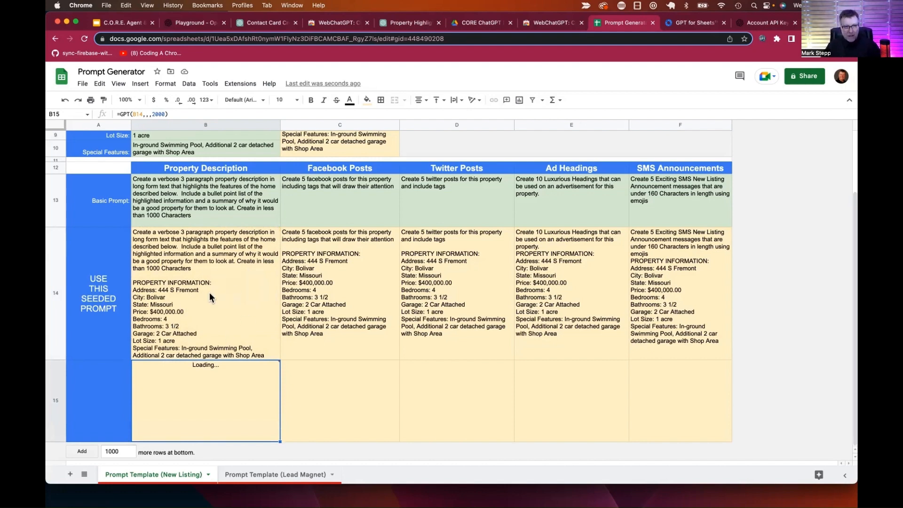
mouse_move(216, 388)
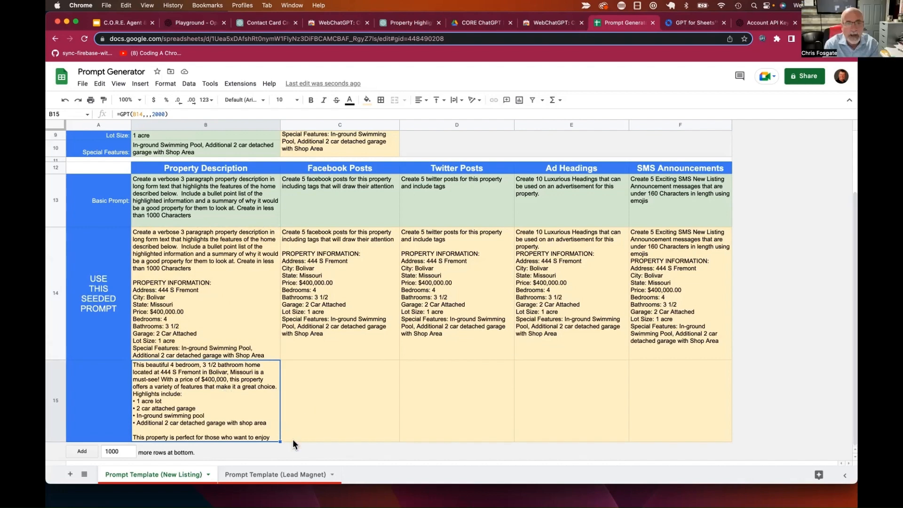
Step: Fill B15's GPT formula through F15 for the Facebook, Twitter, ad heading and SMS outputs
left_click_drag(279, 441, 663, 438)
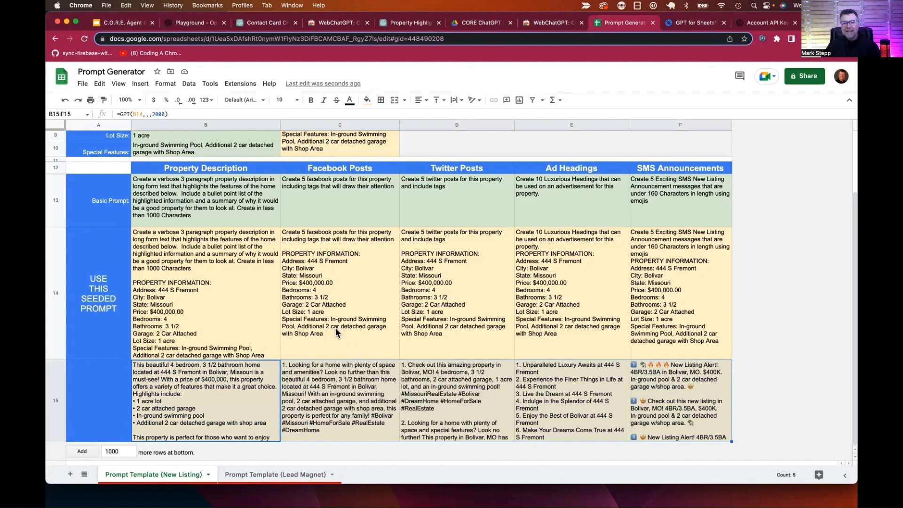
Step: Insert a blank row 16 below row 15
left_click(56, 402)
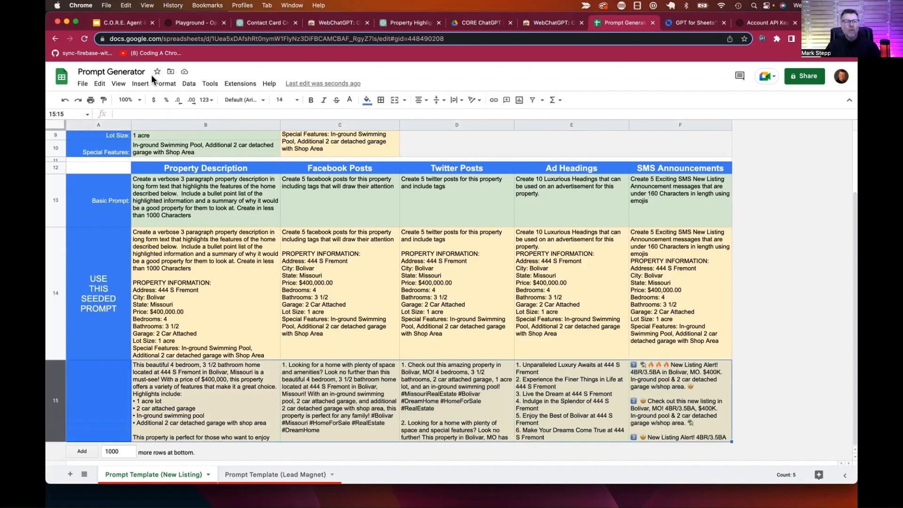
left_click(140, 83)
mouse_move(153, 114)
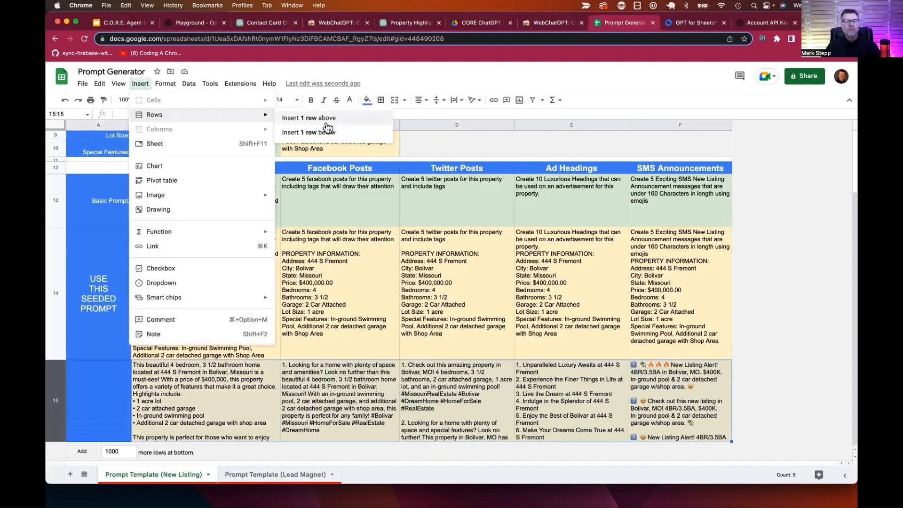
left_click(319, 133)
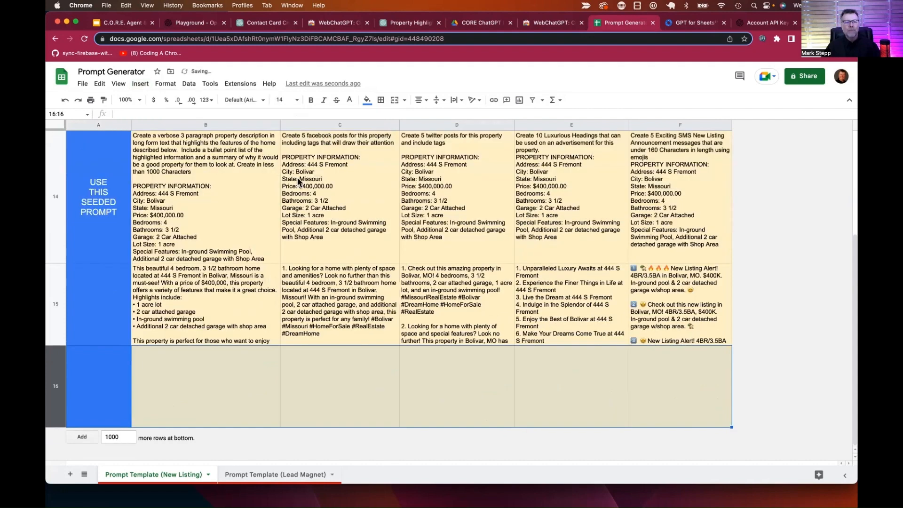
Step: Label A15 'English' and A16 'Spanish'
left_click(90, 314)
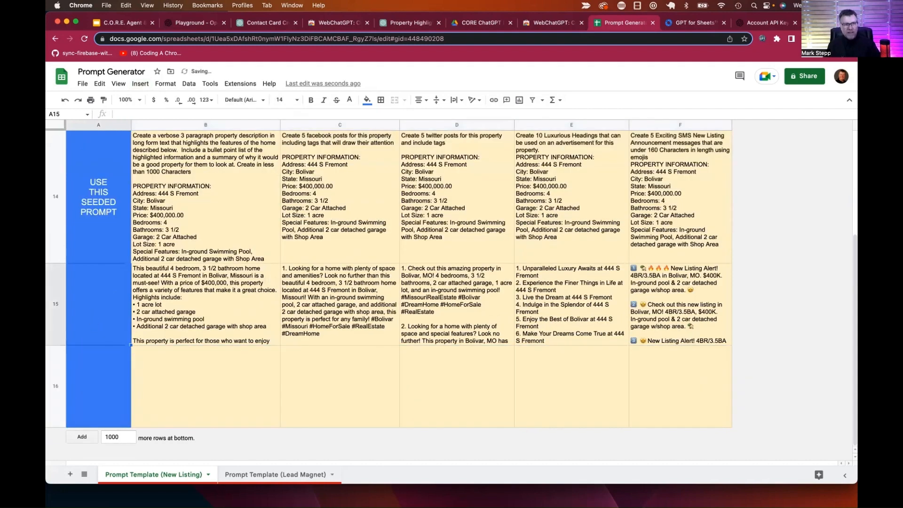
type("English")
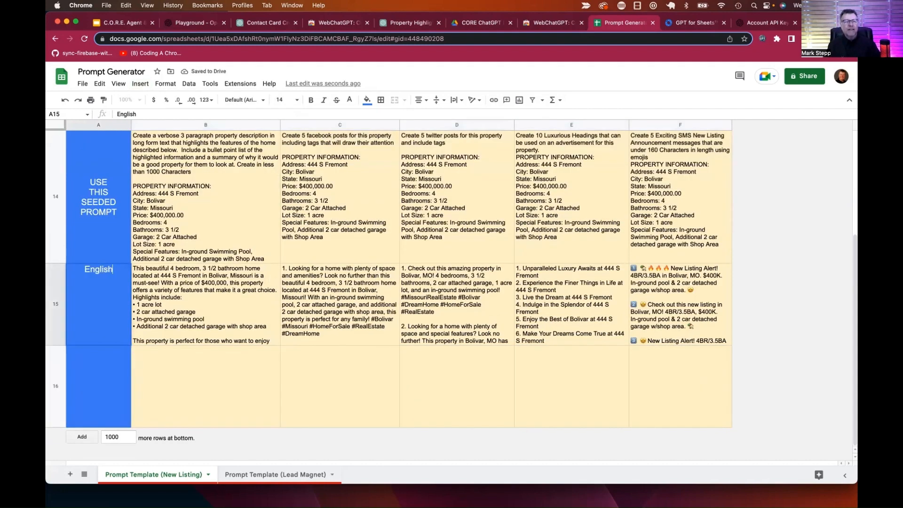
left_click(77, 398)
type("Spanish")
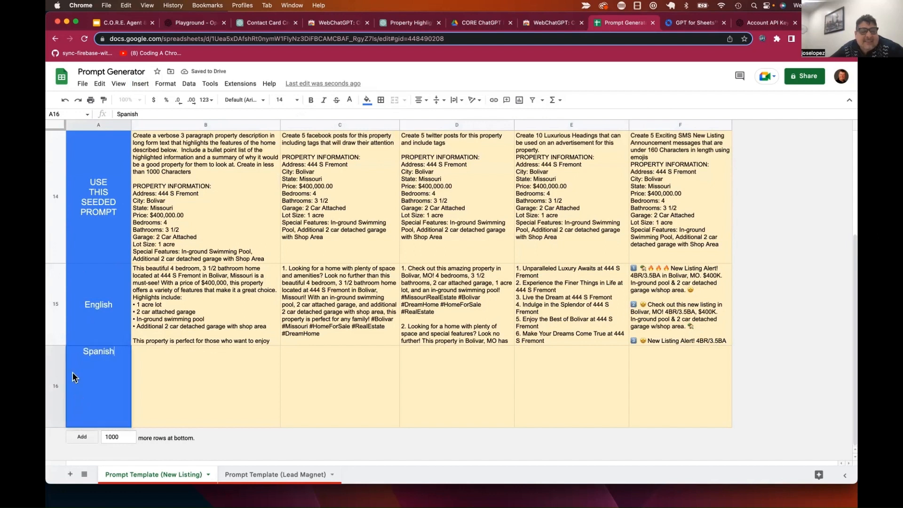
left_click(173, 383)
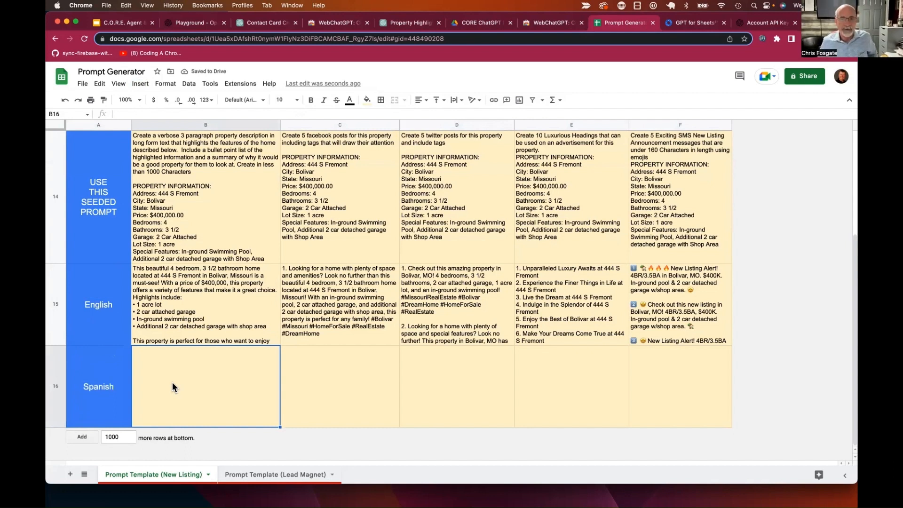
Step: Change the A16 label to 'Translate in Spanish'
left_click(83, 386)
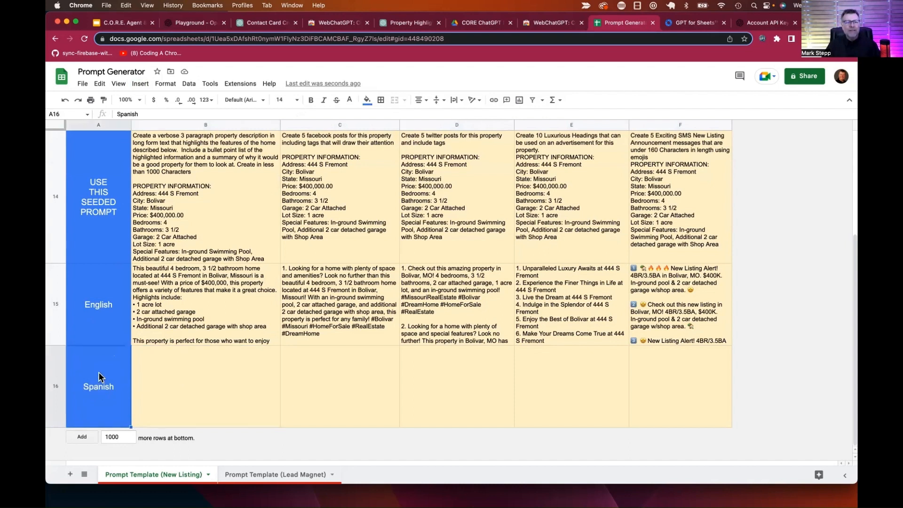
left_click(117, 114)
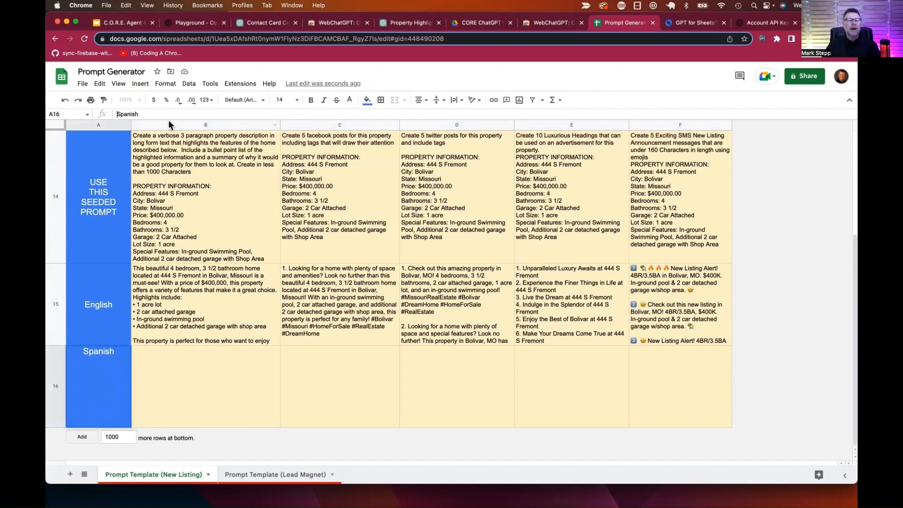
type("Trn")
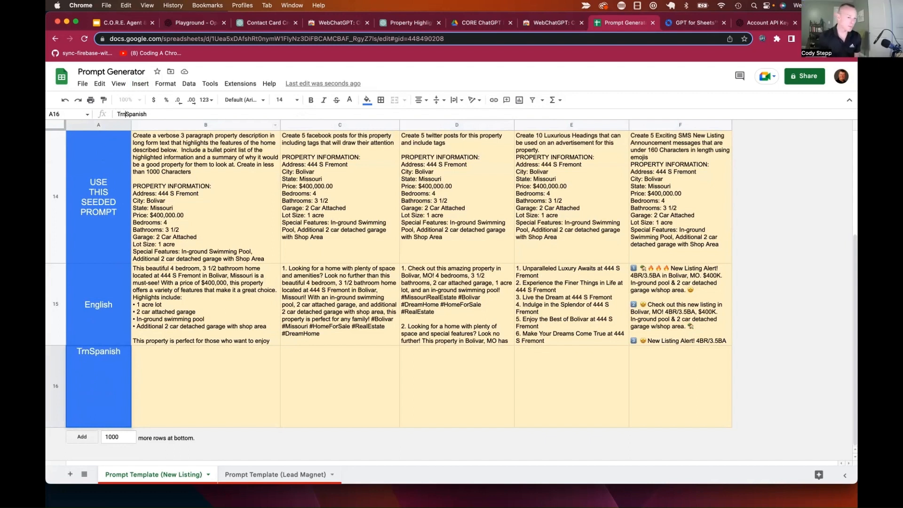
key("BackSpace")
key("BackSpace")
type("rans")
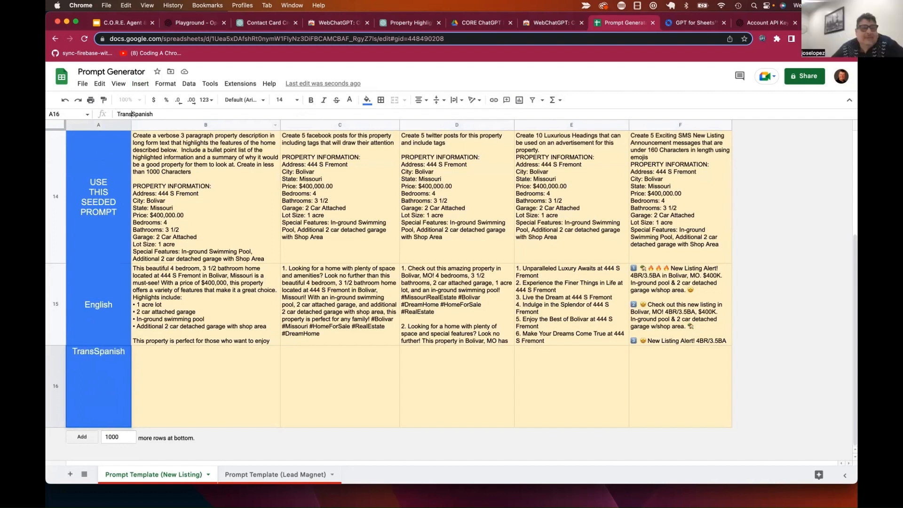
type("late in")
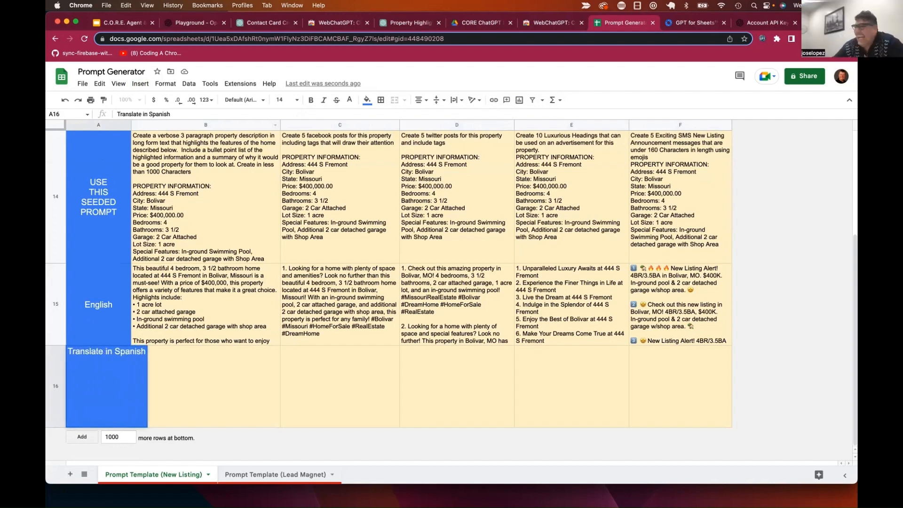
key("Return")
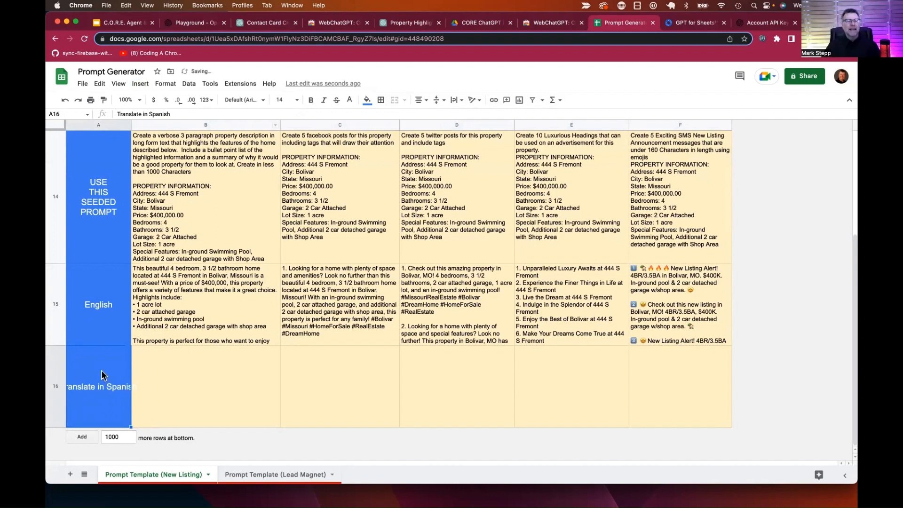
Step: Set A16 to wrap text so the label fits on two lines
left_click(454, 99)
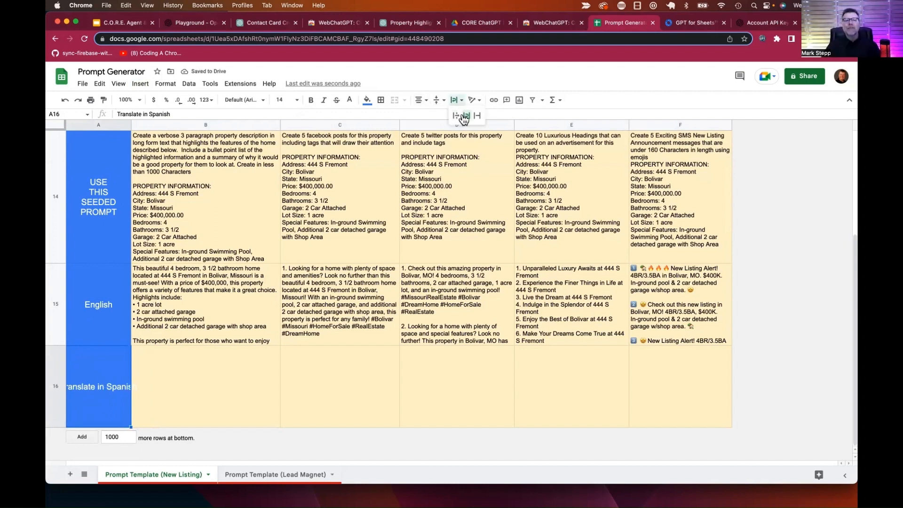
left_click(464, 116)
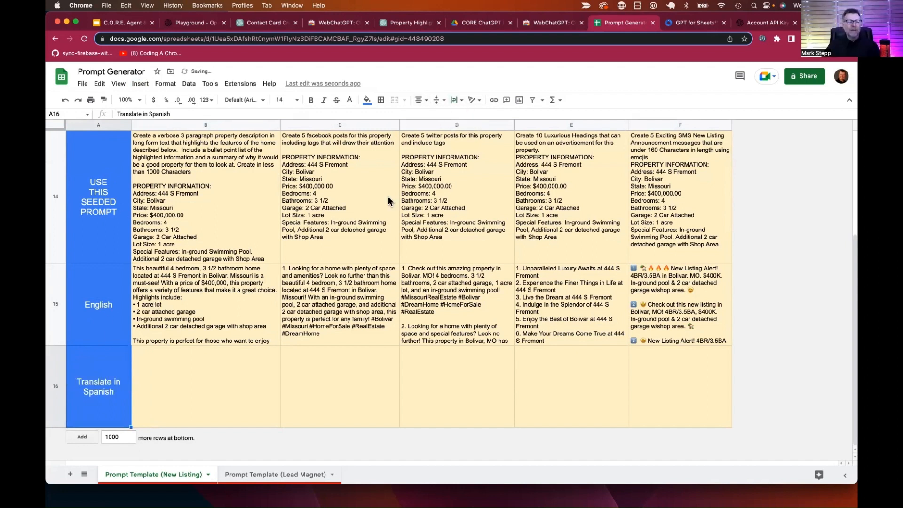
left_click(169, 362)
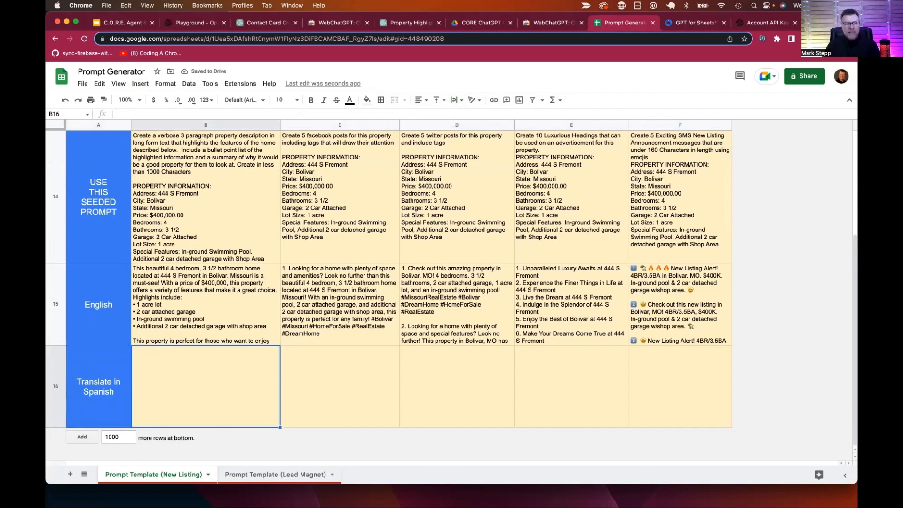
Step: Enter =gpt(B15+A16) in B16, which fails with an invalid-prompt #ERROR!
type("=gpt(")
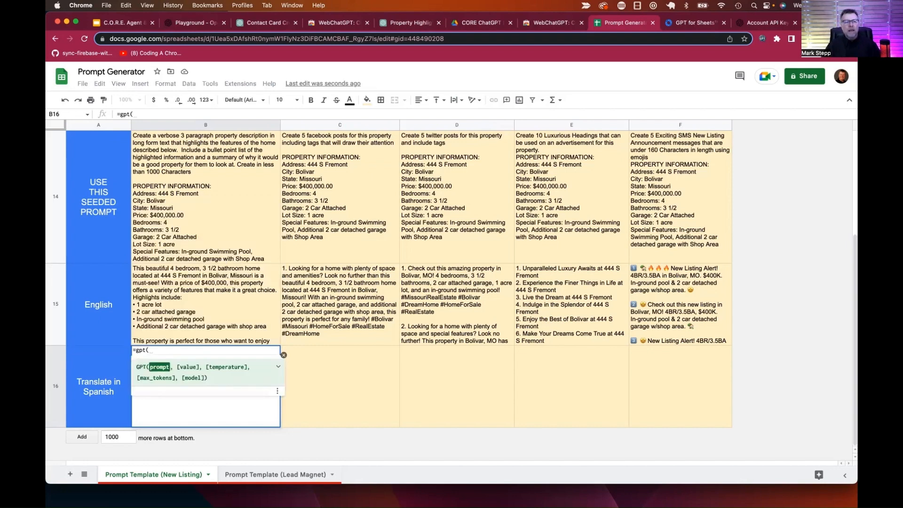
left_click(171, 318)
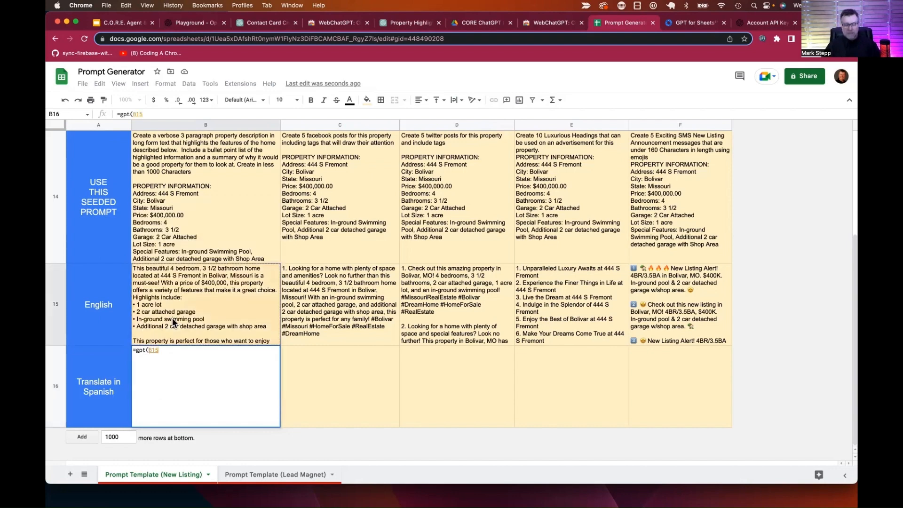
type("+")
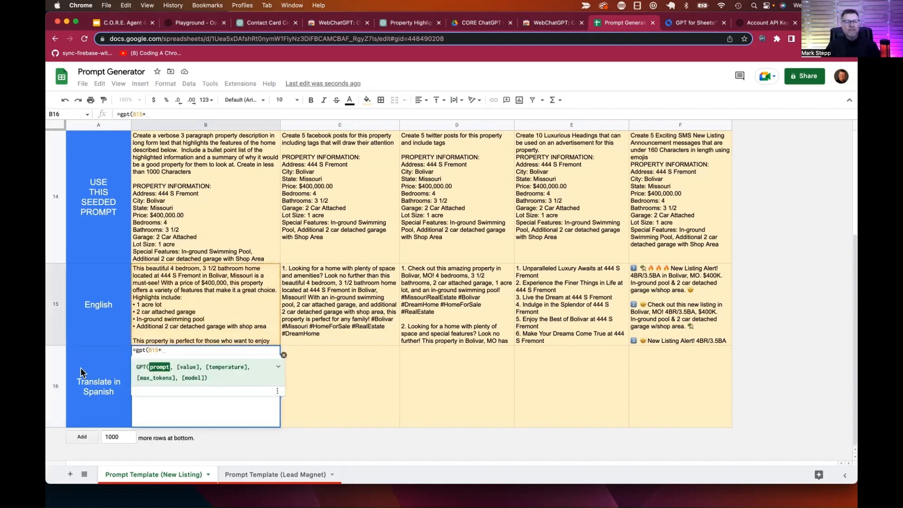
left_click(81, 383)
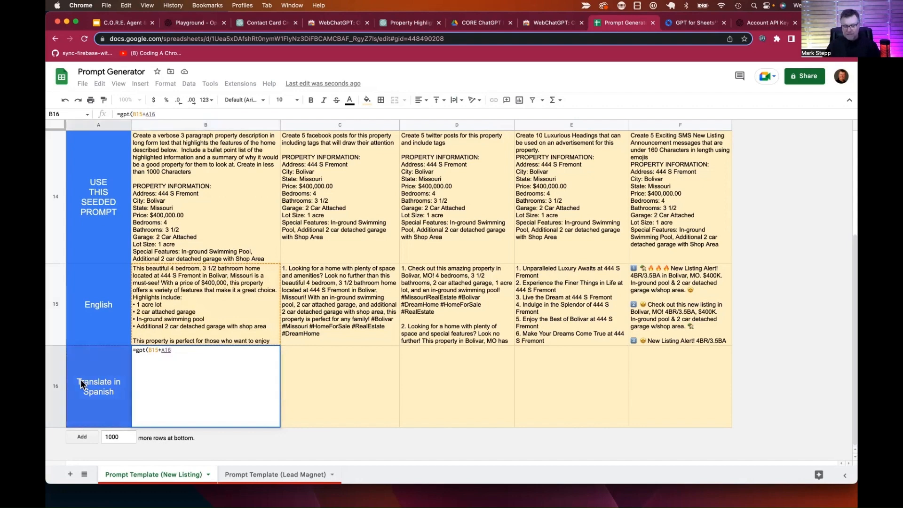
type(")")
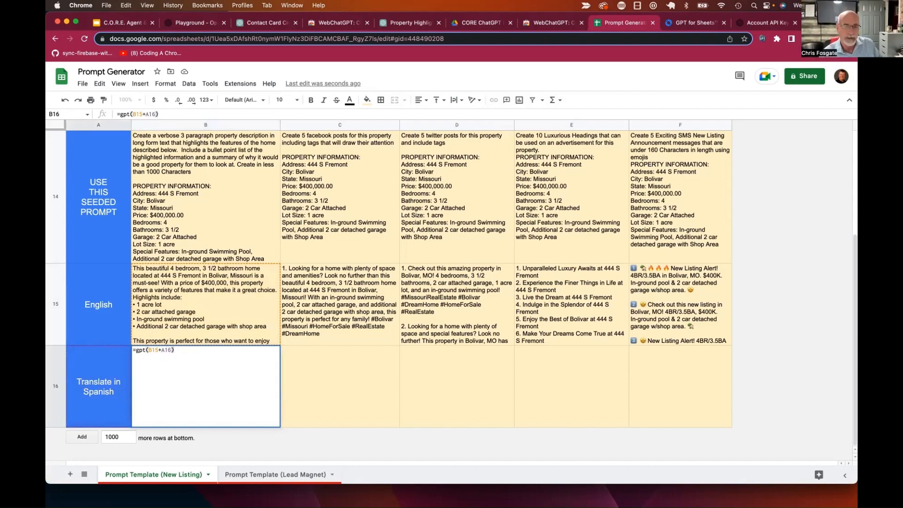
key("Return")
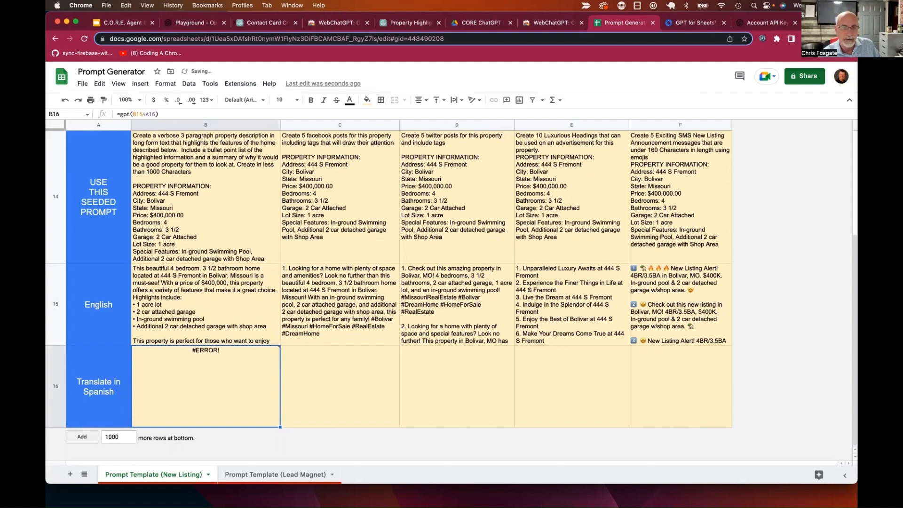
mouse_move(171, 379)
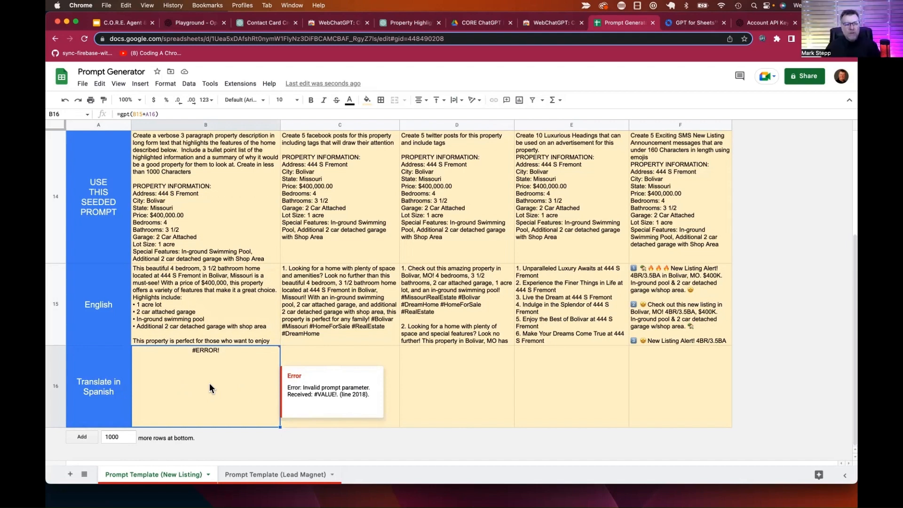
Step: Replace B16 with =GPT_CONVERT(B15,A16) to produce the Spanish property description
type("=")
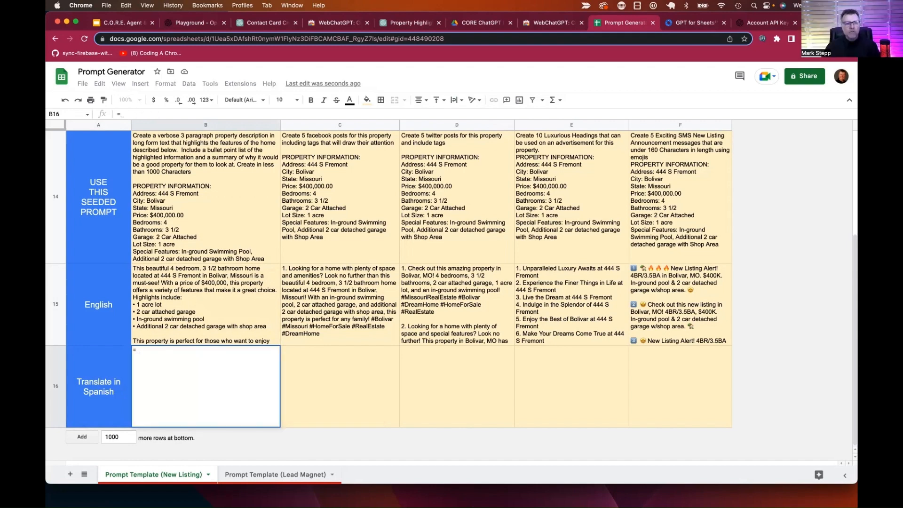
type("gpt")
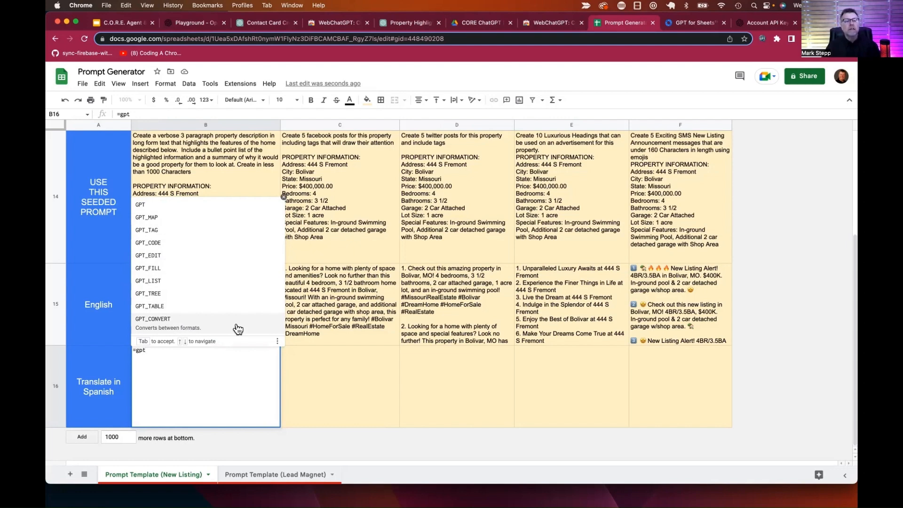
left_click(237, 325)
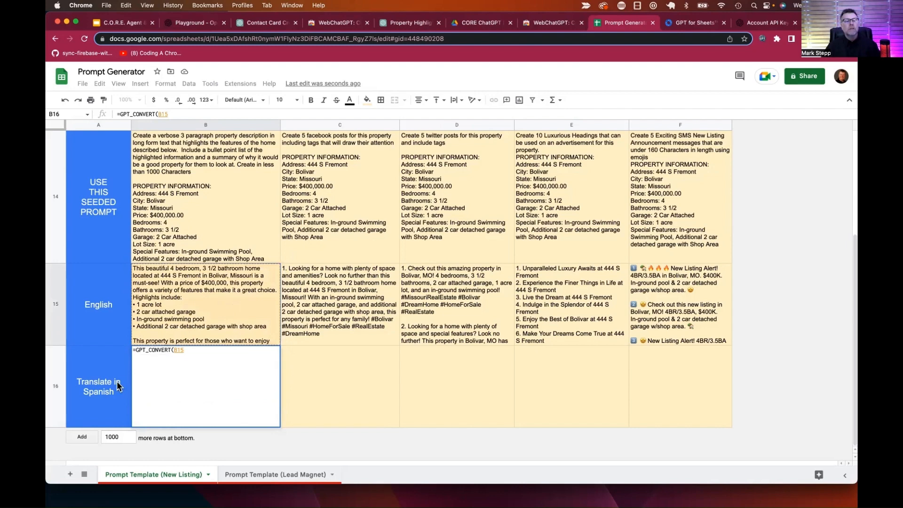
type(",")
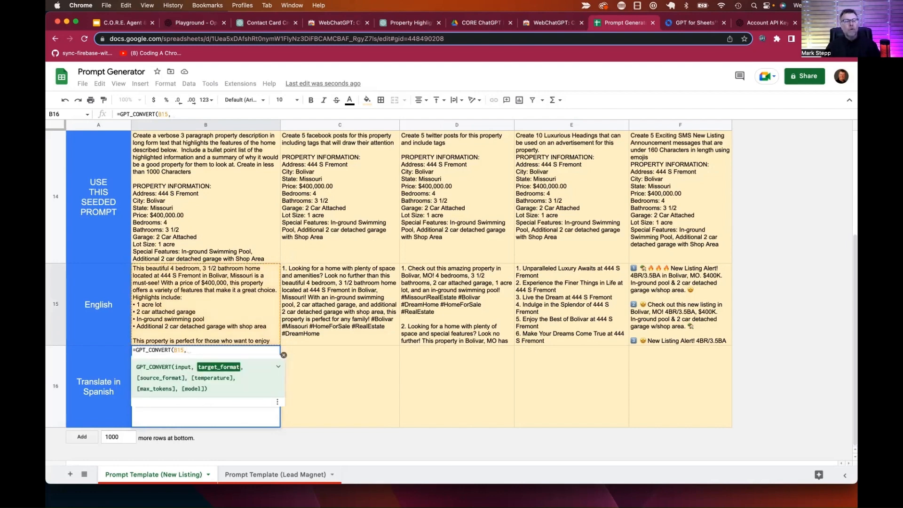
left_click(110, 386)
type(")")
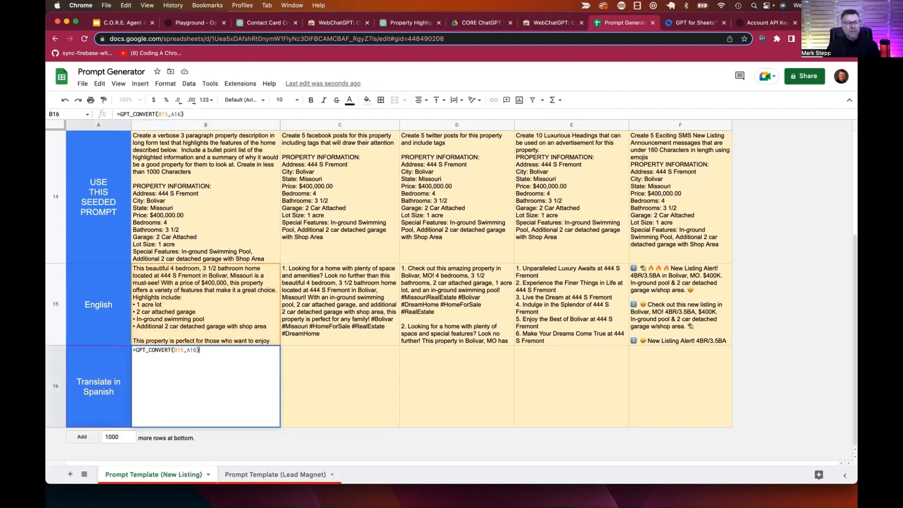
key("Return")
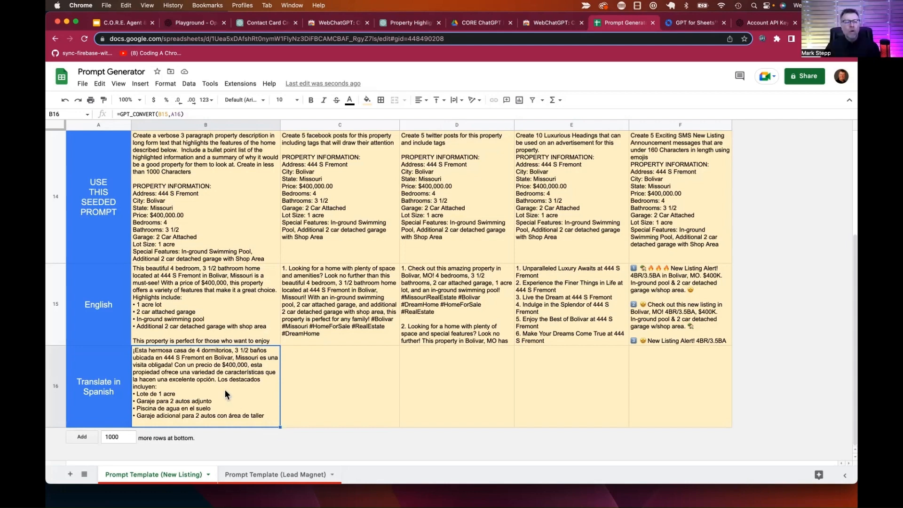
Step: Change B16 to =GPT_CONVERT(B15,$A$16) and fill it across to F16
left_click(175, 112)
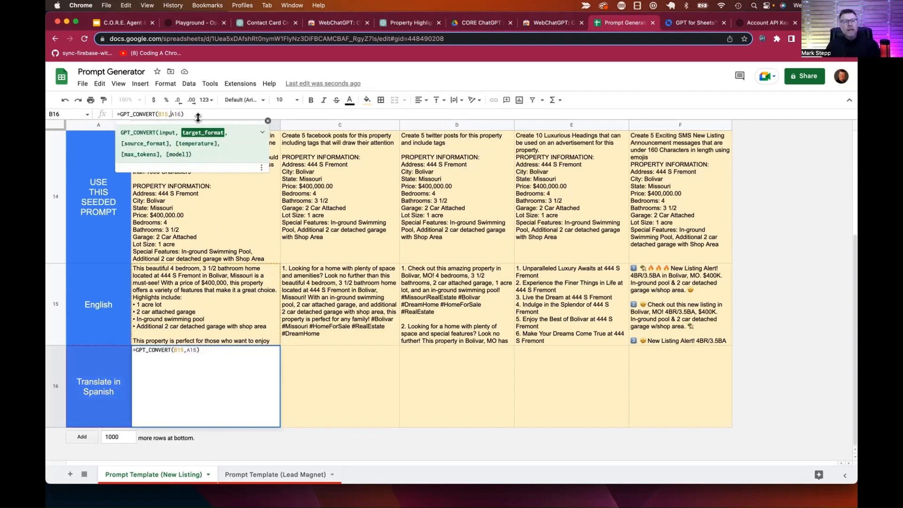
type("$")
key("Right")
type("$")
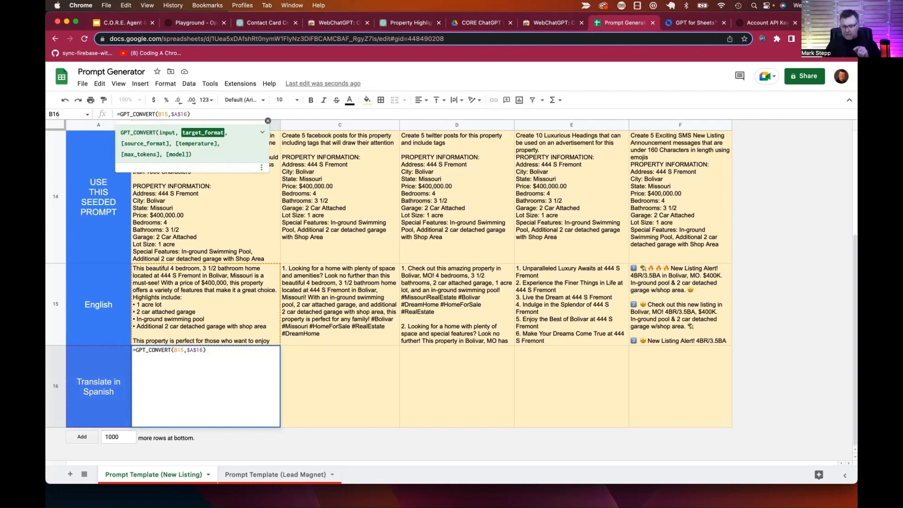
key("Return")
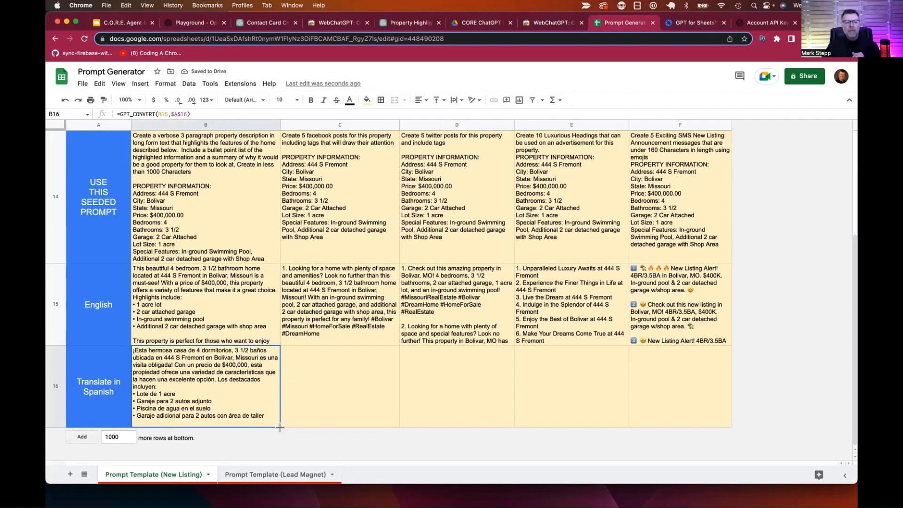
left_click_drag(280, 426, 675, 425)
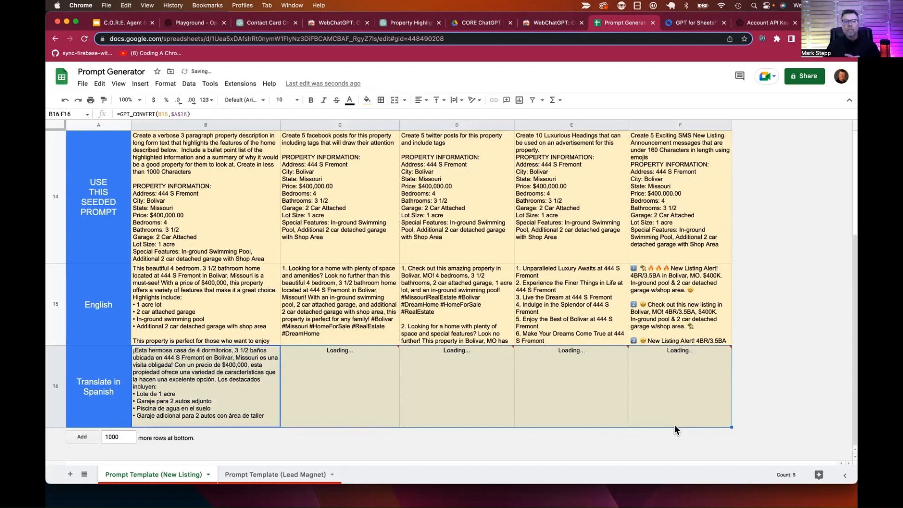